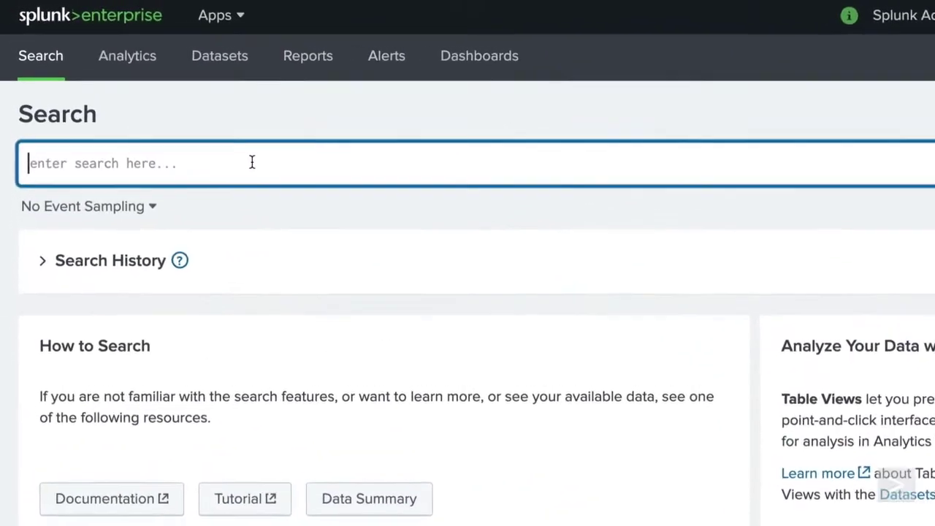
Run index=web (10,210 events) and show host field values www1, www2 and www3
type("index=web")
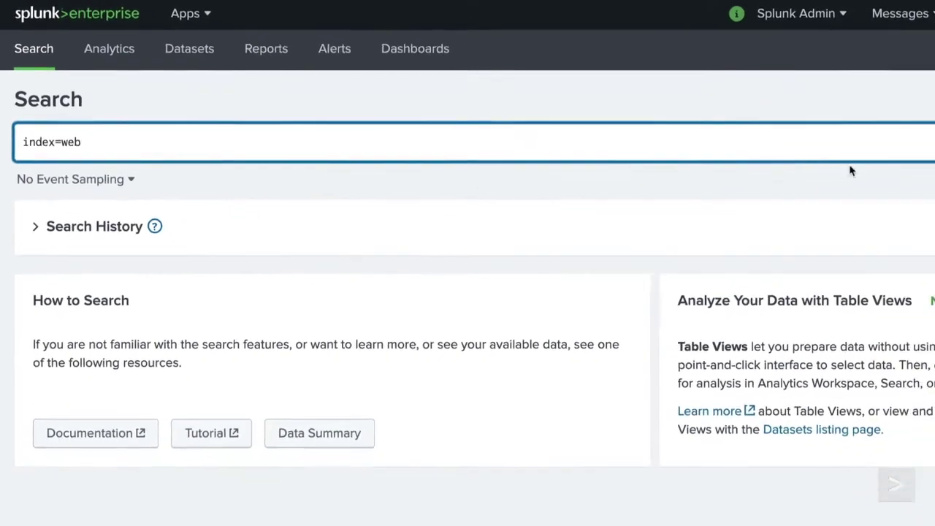
left_click(934, 142)
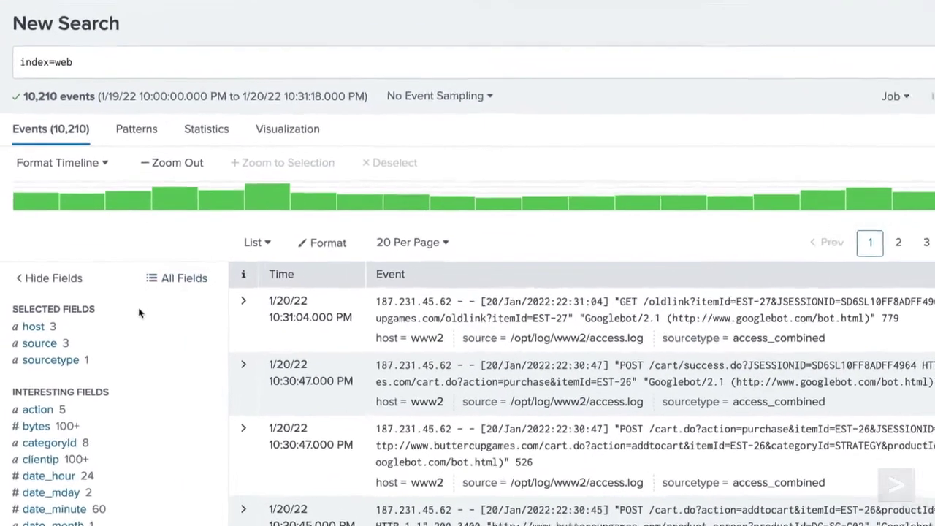
left_click(137, 326)
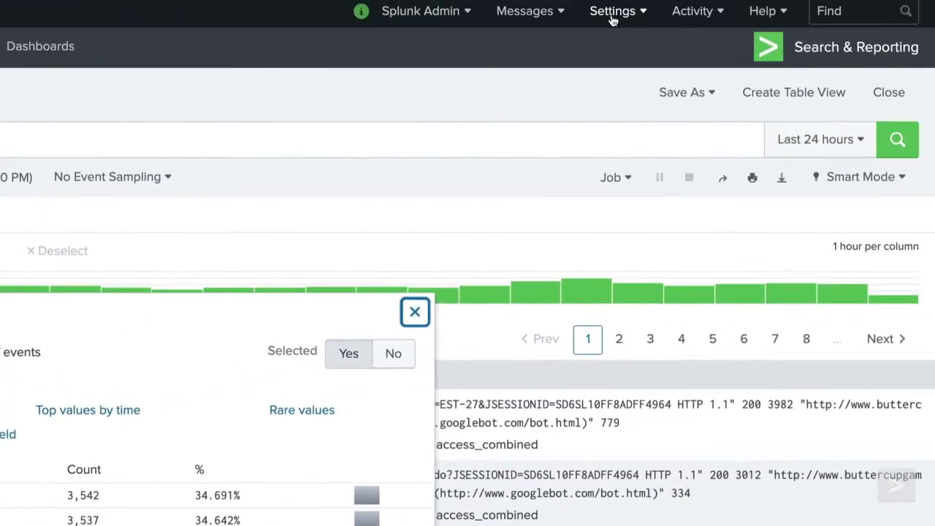
left_click(612, 15)
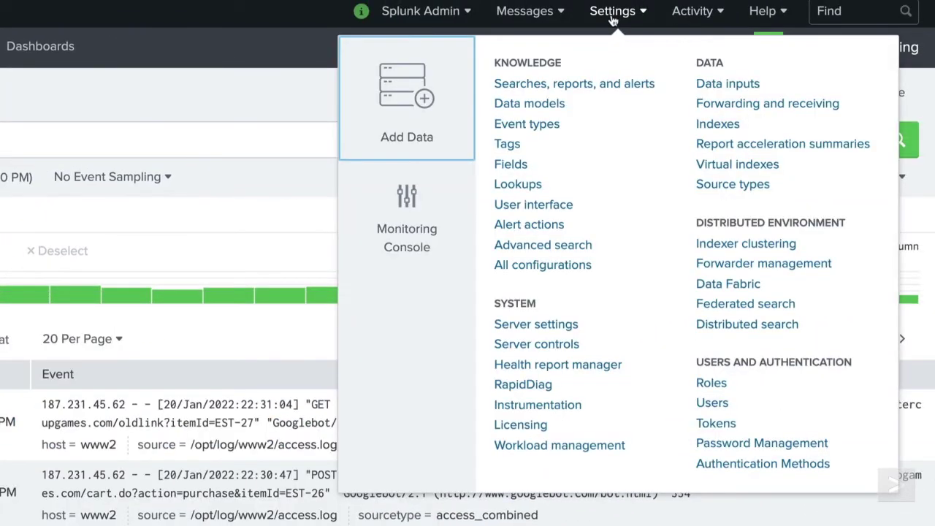
From the Roles page listing 7 roles, start a blank New Role
left_click(711, 385)
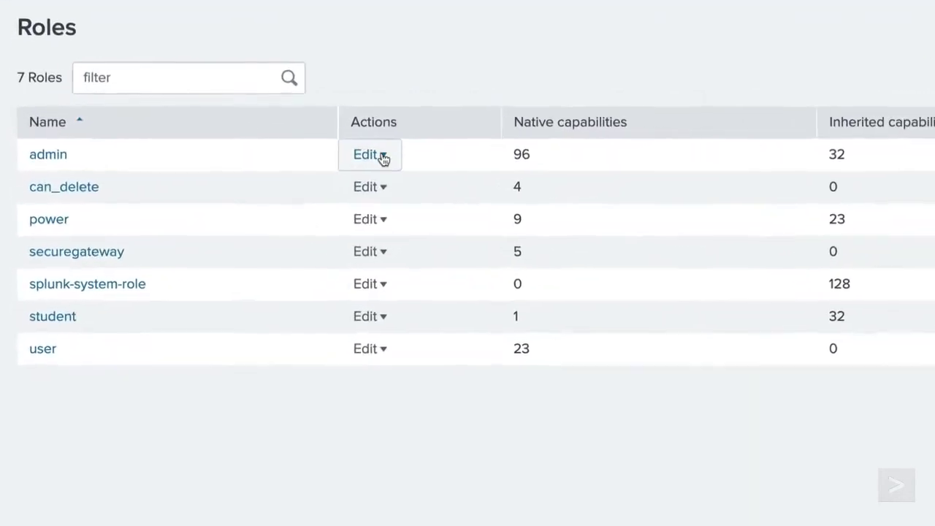
left_click(236, 125)
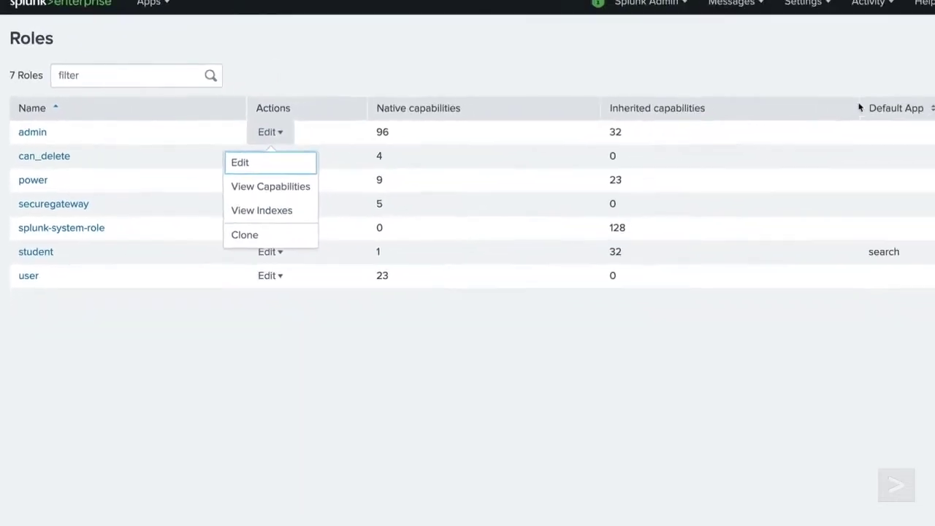
left_click(882, 50)
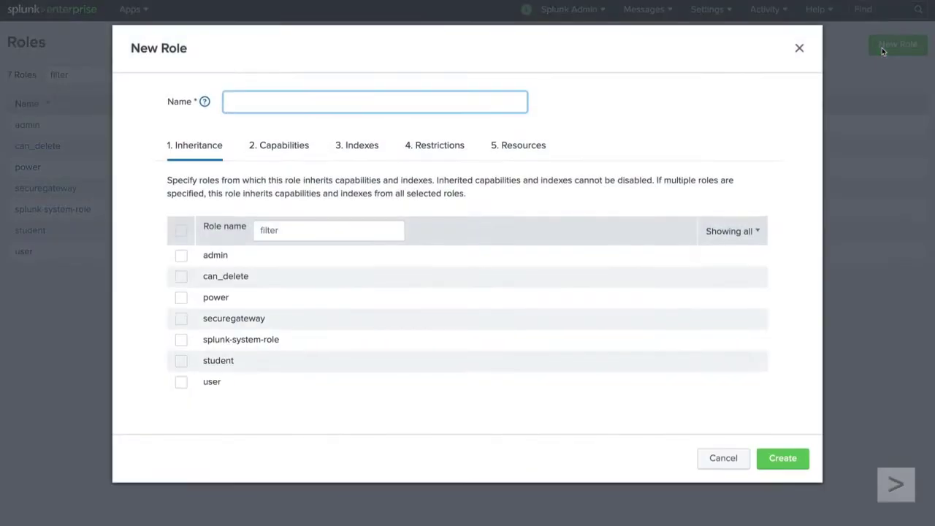
Enter sf_user as the role name and tick user under Inheritance
left_click(442, 96)
type("sf_user")
left_click(185, 385)
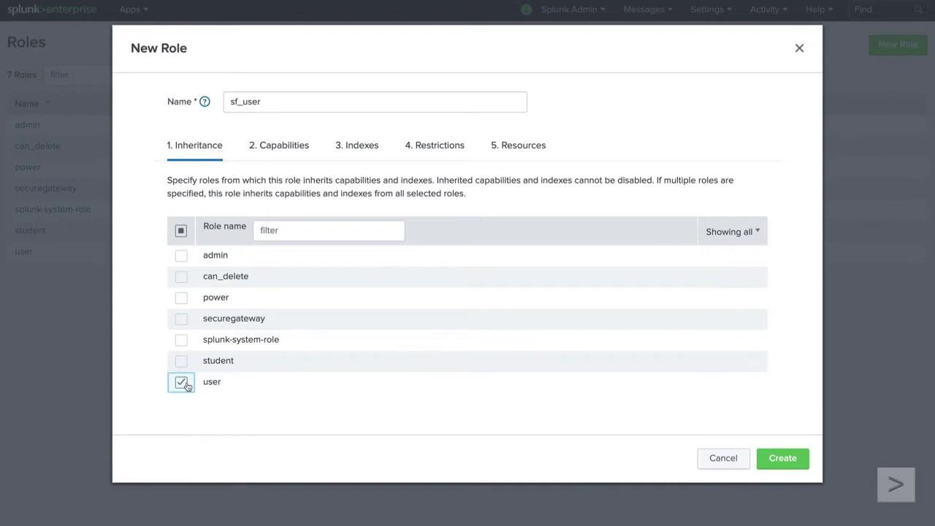
Scroll through the new role's capabilities list to review it
left_click(298, 151)
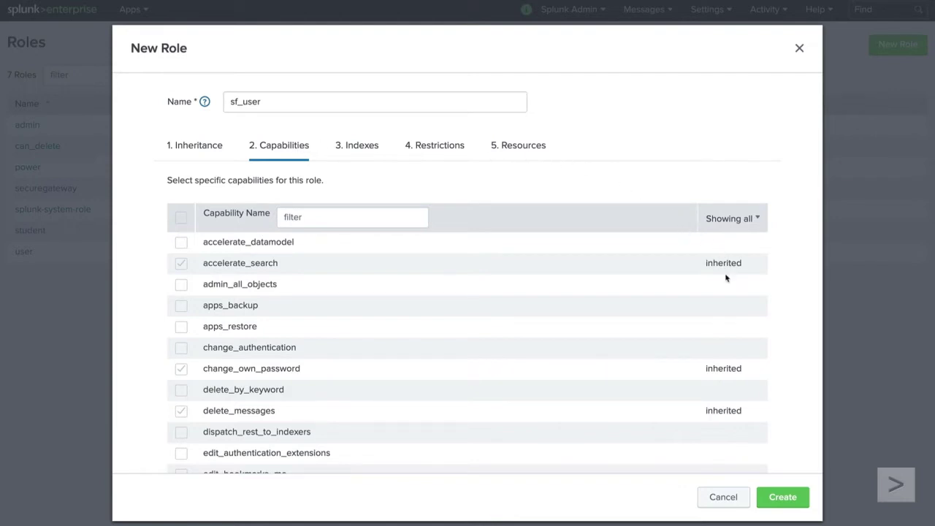
scroll(725, 277, "down", 5)
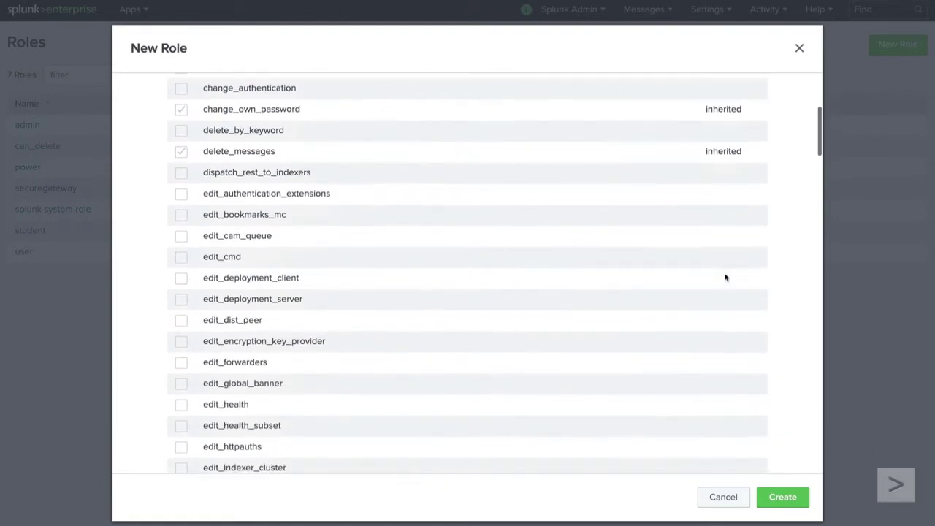
scroll(725, 276, "down", 5)
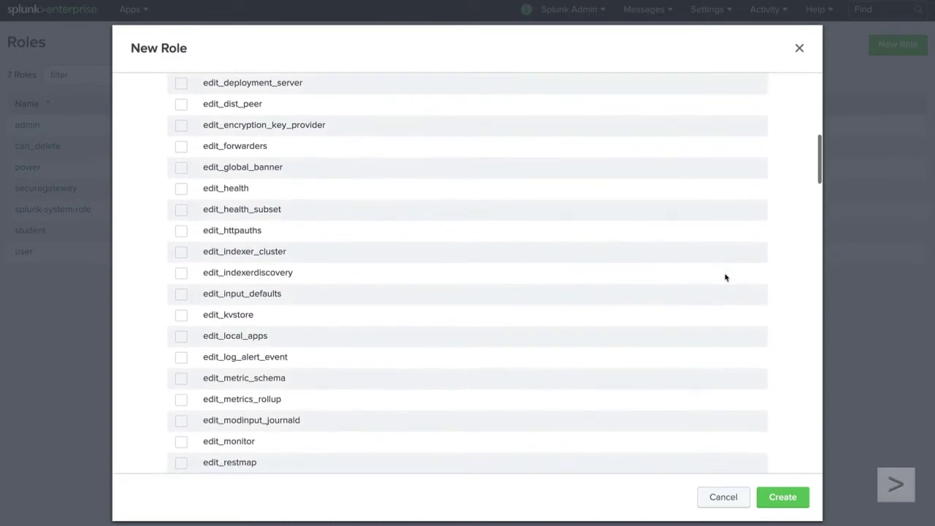
scroll(725, 276, "down", 5)
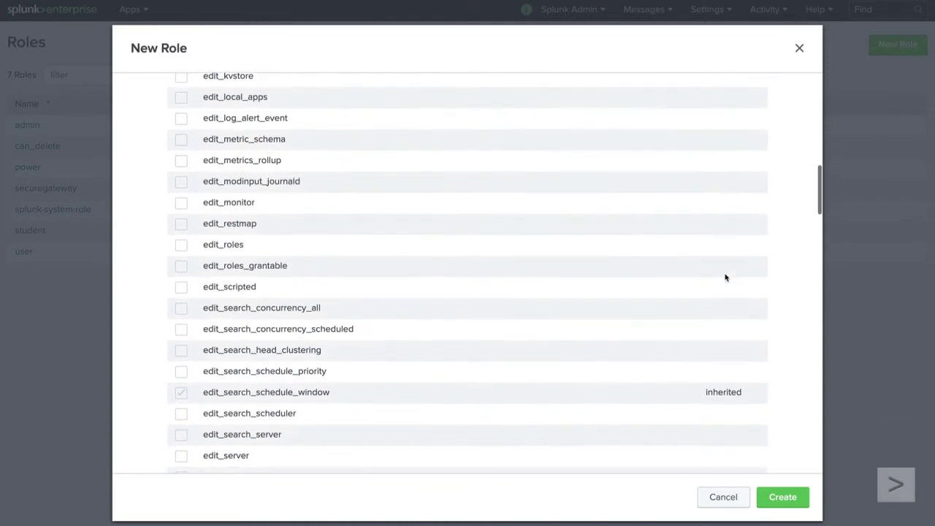
scroll(725, 277, "up", 15)
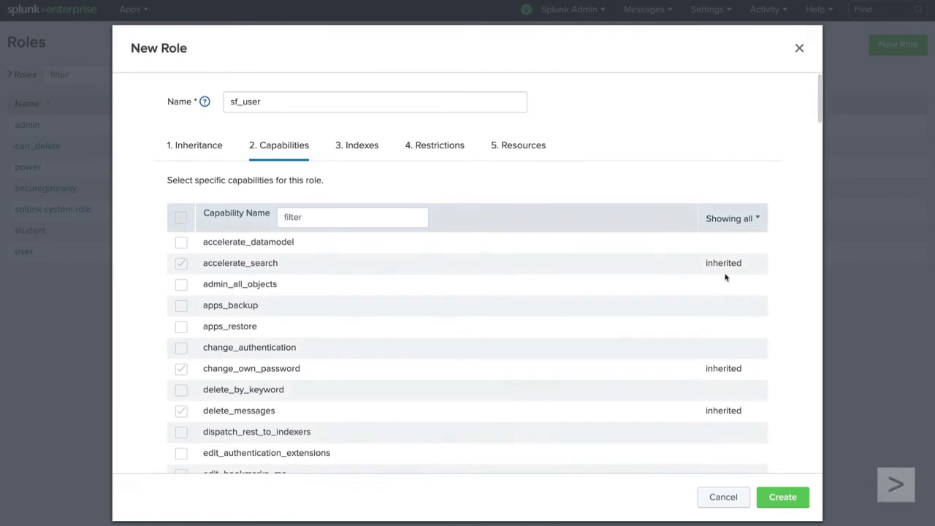
On the role's Indexes settings, enter the wildcard w*
left_click(362, 148)
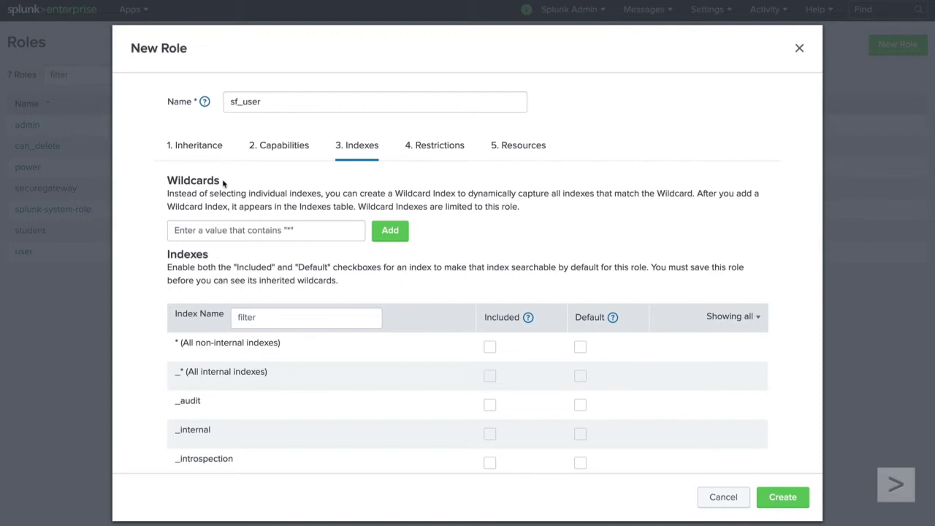
left_click(269, 233)
type("w*")
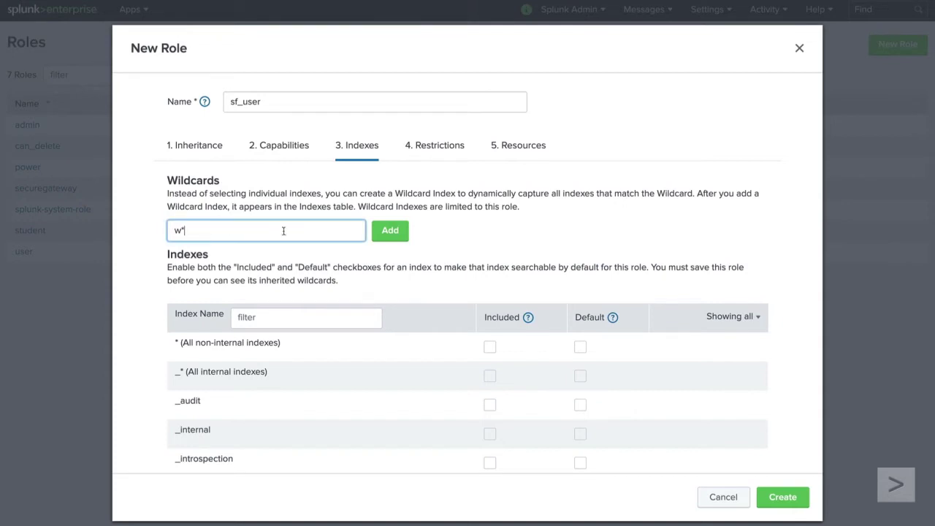
Add wildcard w*, include all non-internal indexes, and switch to the Restrictions settings
left_click(390, 230)
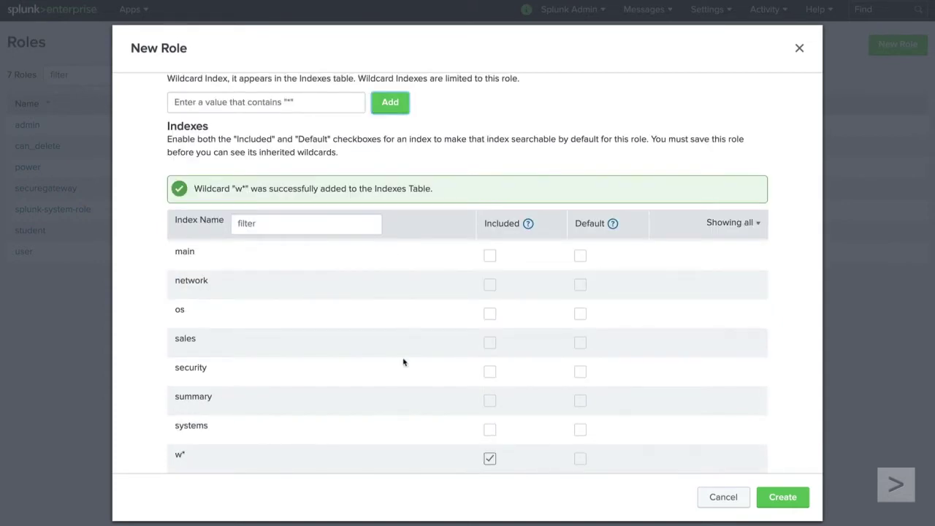
scroll(403, 431, "down", 2)
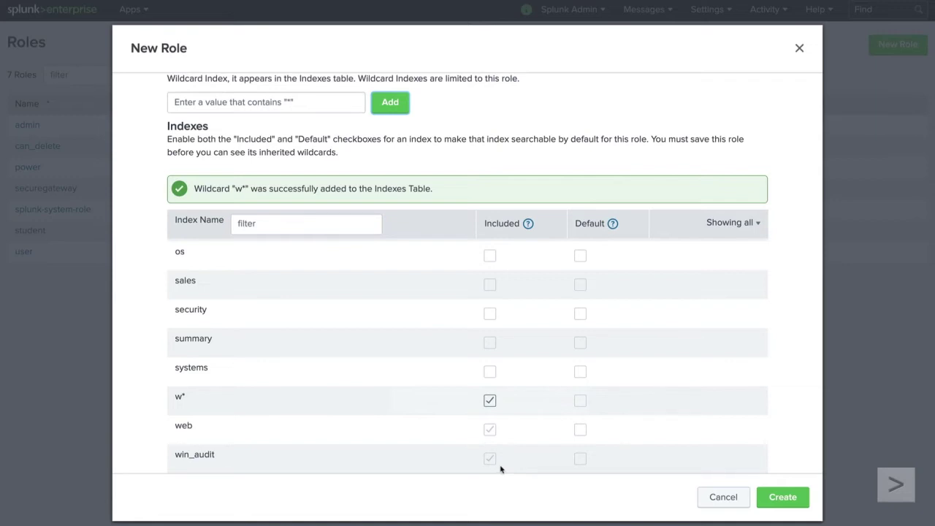
scroll(500, 469, "up", 10)
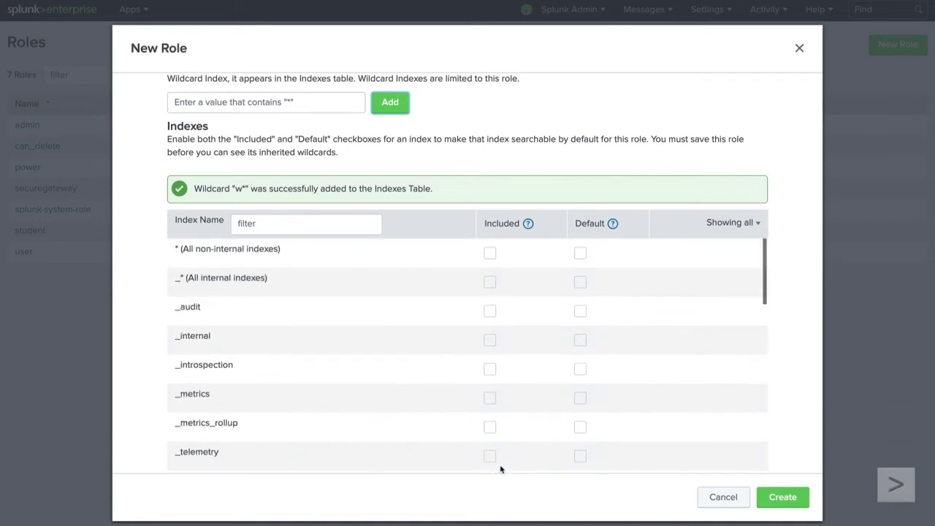
left_click(492, 255)
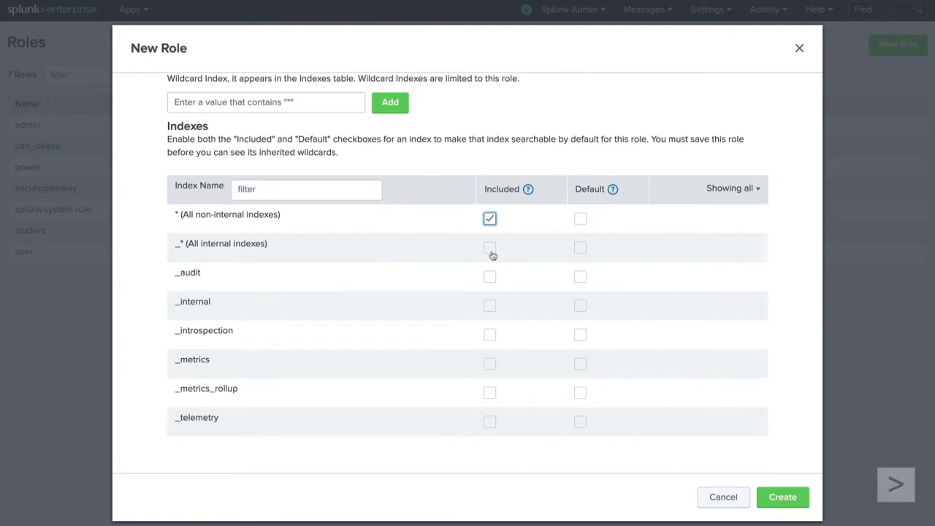
scroll(492, 255, "up", 3)
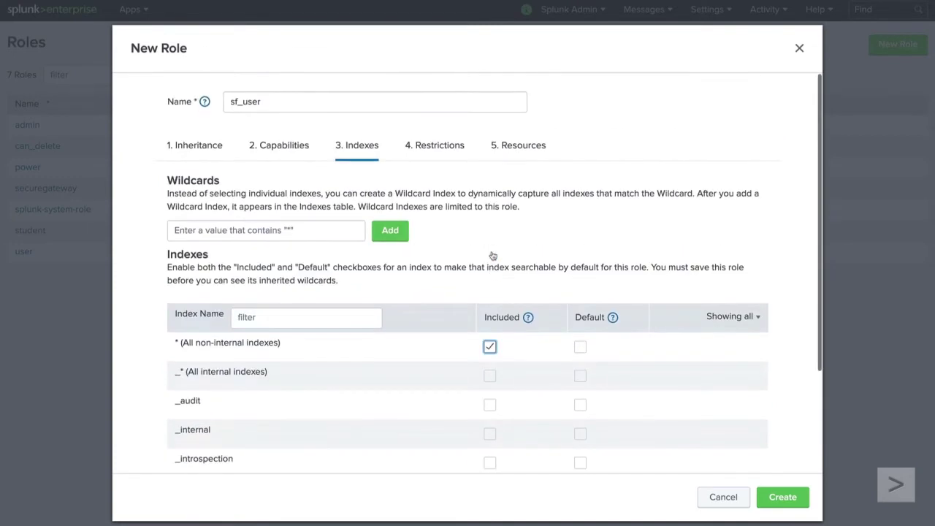
left_click(435, 147)
scroll(435, 148, "down", 2)
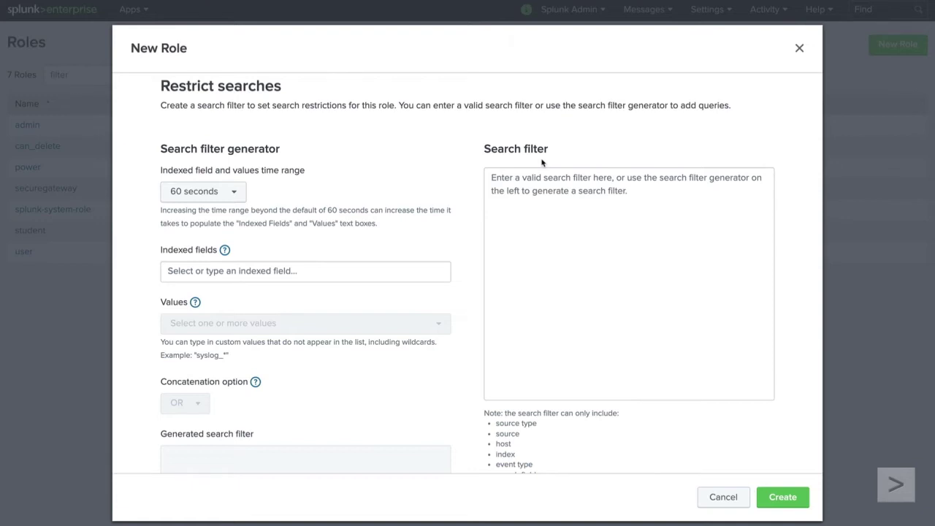
Pick host as the indexed field and check its available values
left_click(291, 271)
type("host")
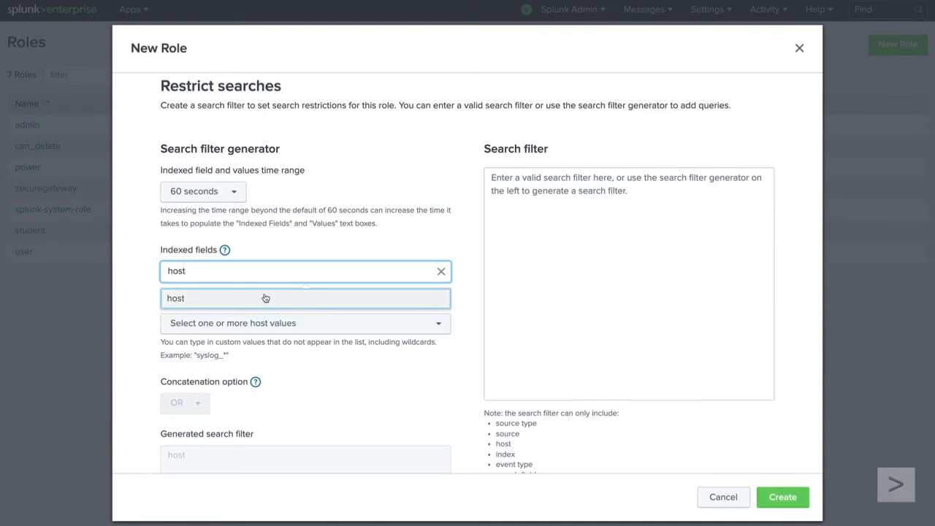
left_click(265, 298)
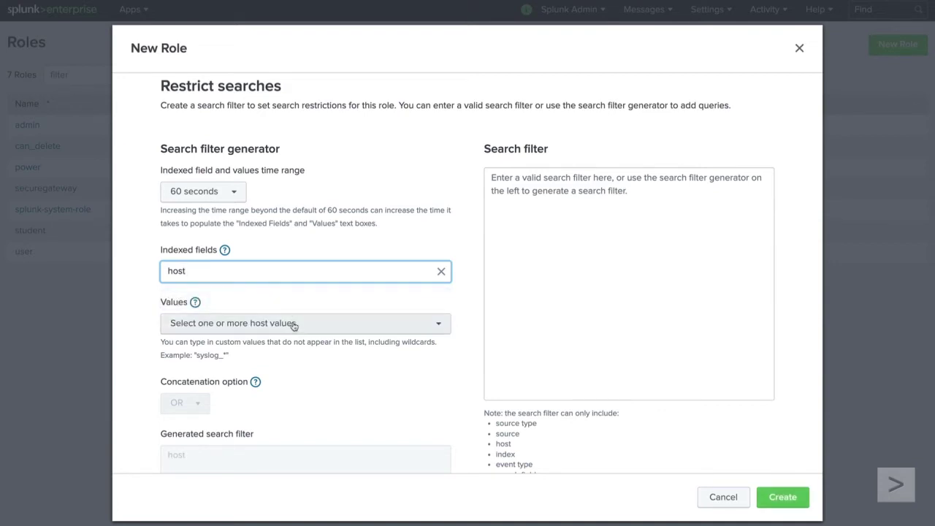
left_click(293, 325)
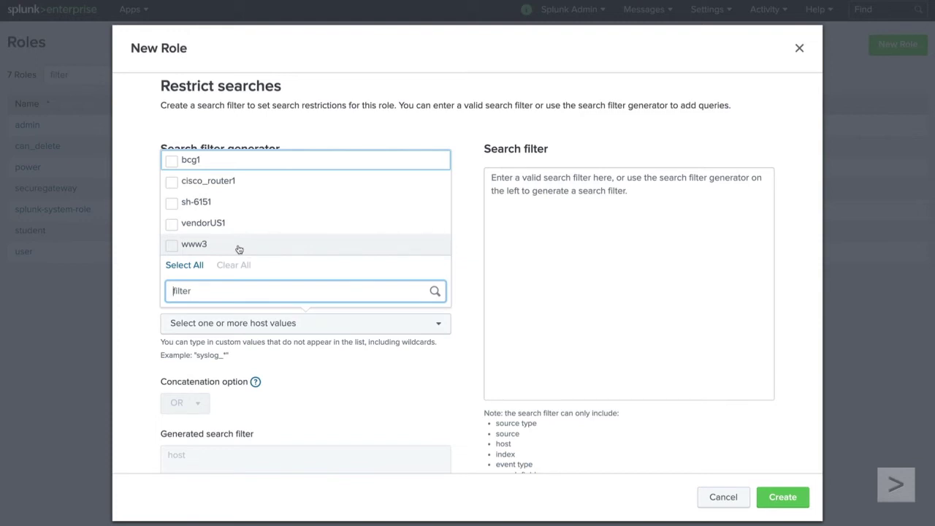
left_click(139, 222)
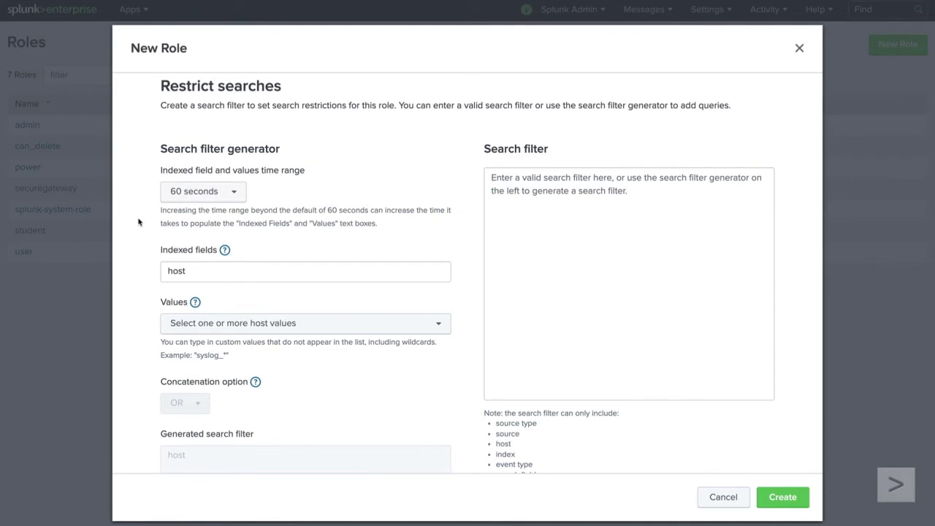
Set the values range to One hour, choose host again, and select www1 and www2
left_click(202, 193)
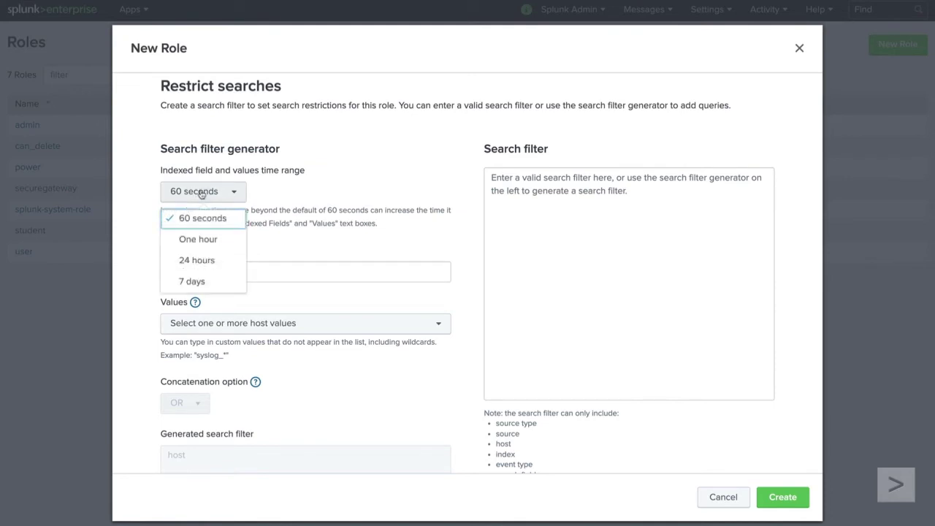
left_click(225, 243)
left_click(267, 274)
type("host")
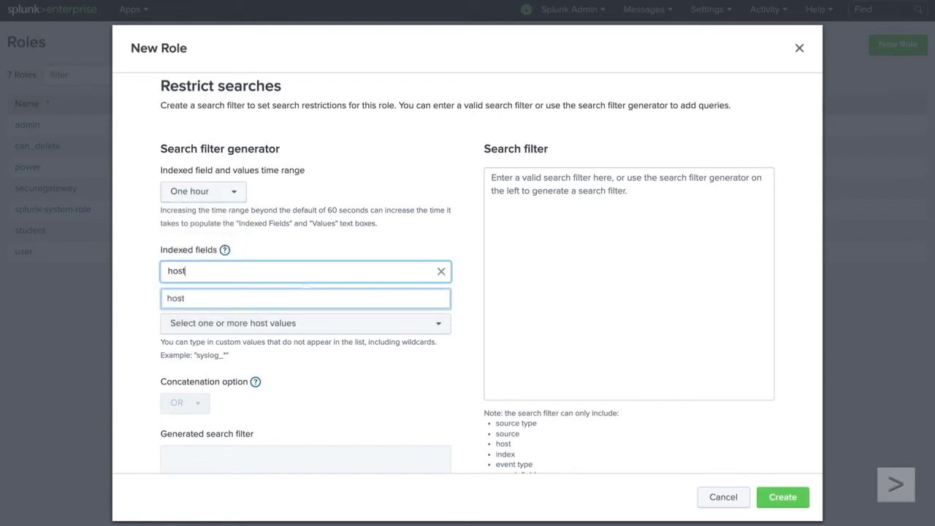
left_click(234, 301)
left_click(252, 322)
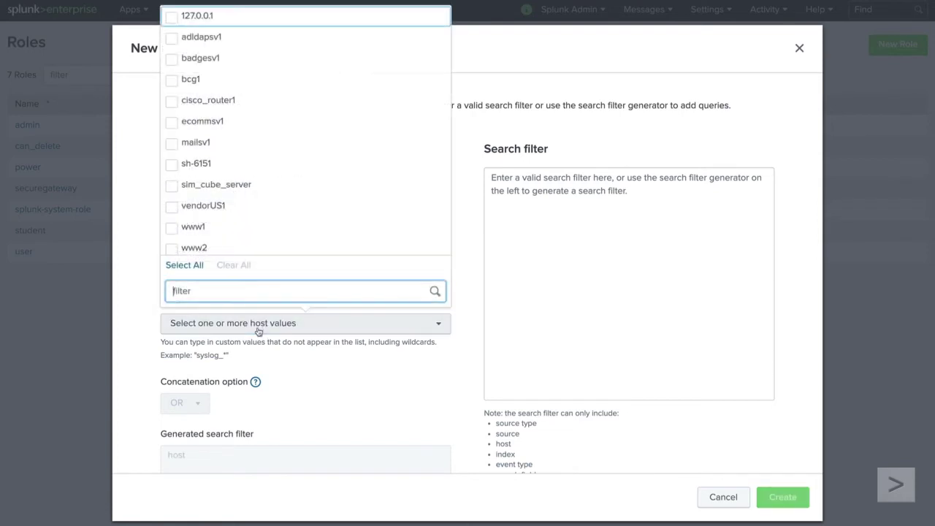
type("ww")
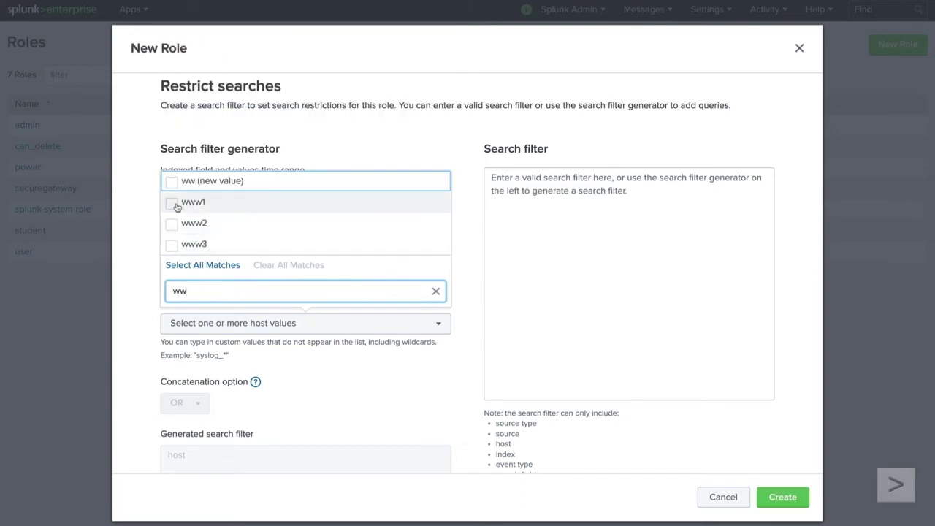
left_click(172, 204)
left_click(174, 225)
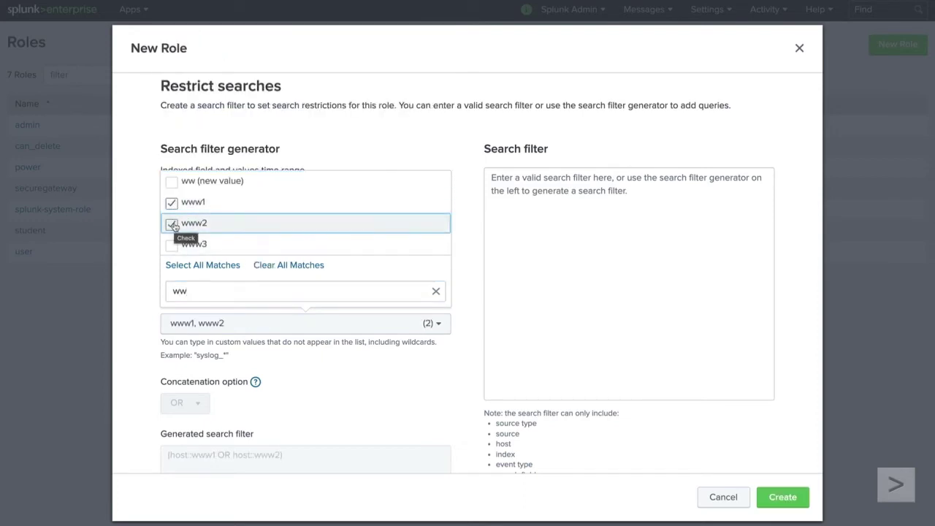
left_click(470, 339)
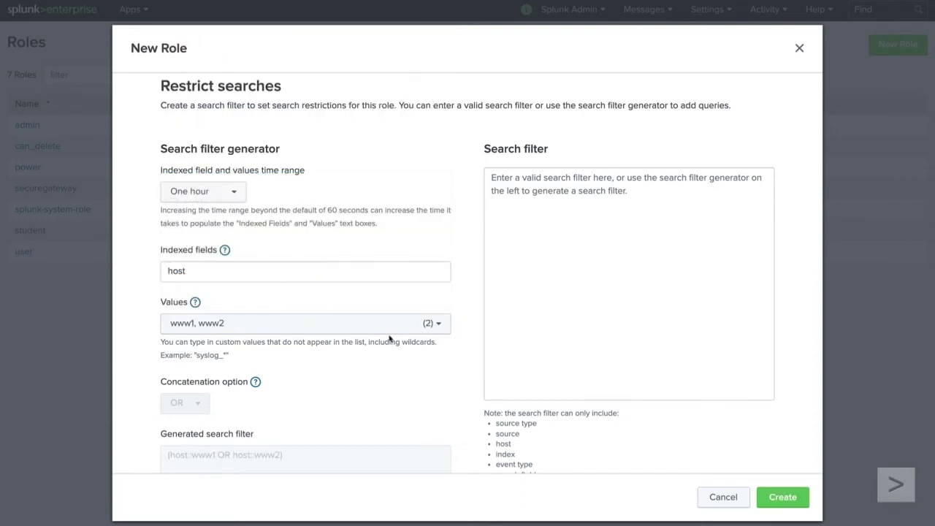
scroll(227, 394, "down", 3)
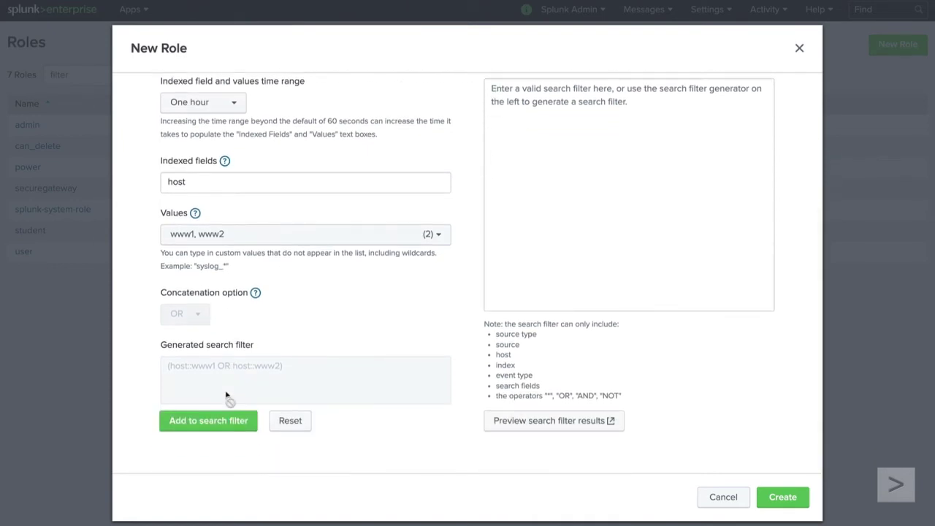
Add (host::www1 OR host::www2) to the search filter and preview its host results
left_click(217, 422)
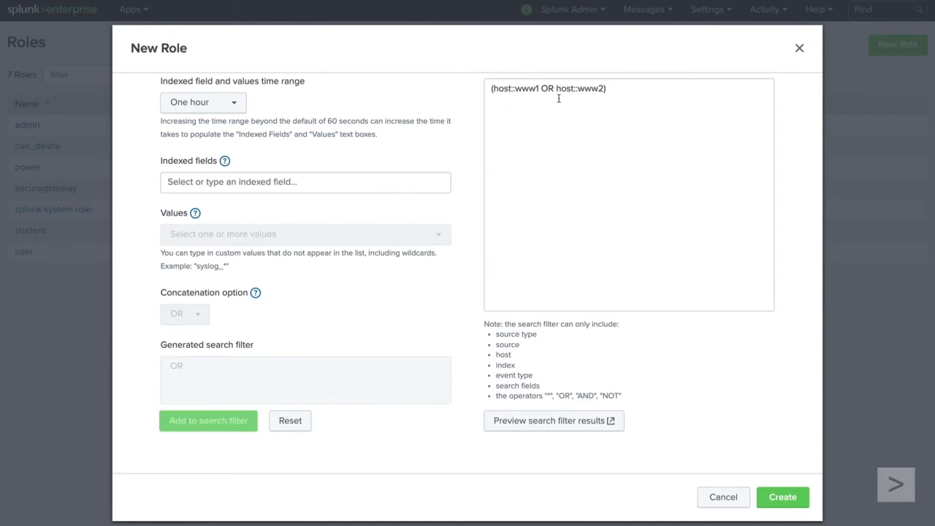
left_click(592, 423)
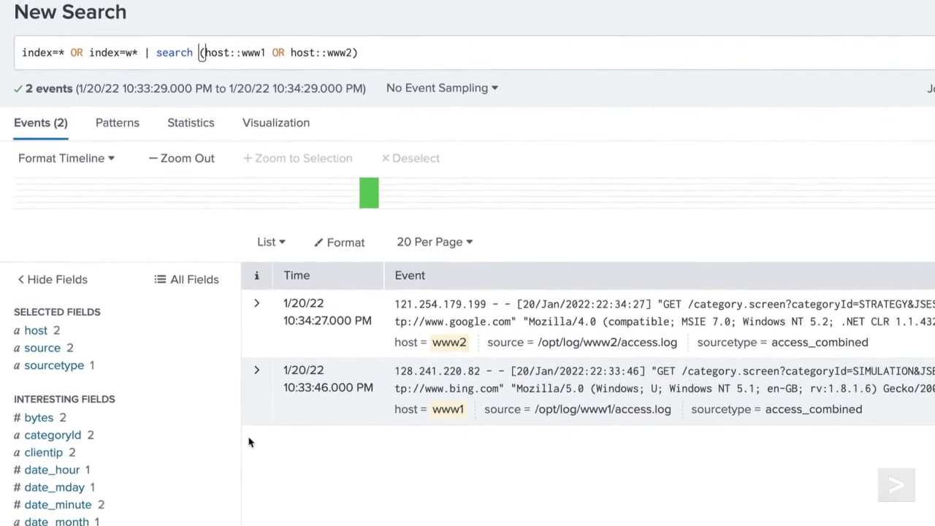
left_click(111, 321)
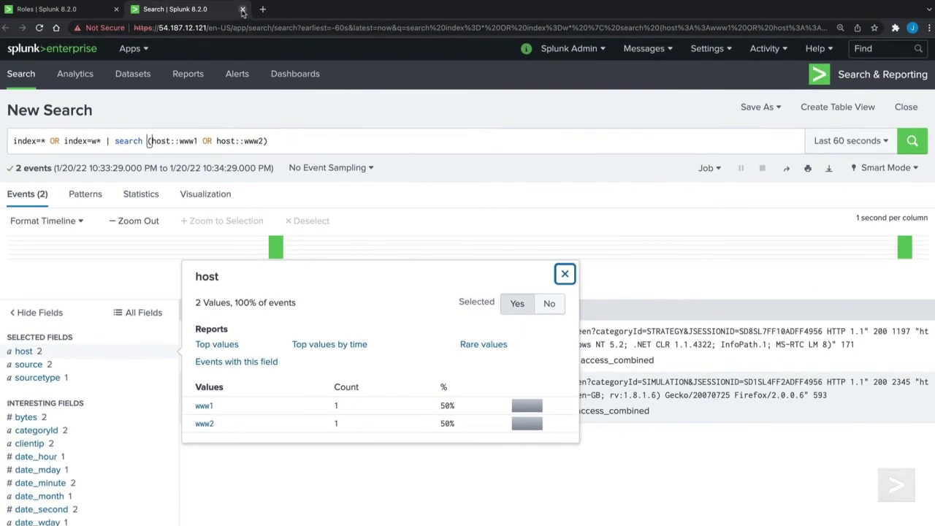
left_click(242, 10)
Create the sf_user role, bringing the list to 8 roles, and go to Settings > Users
left_click(778, 499)
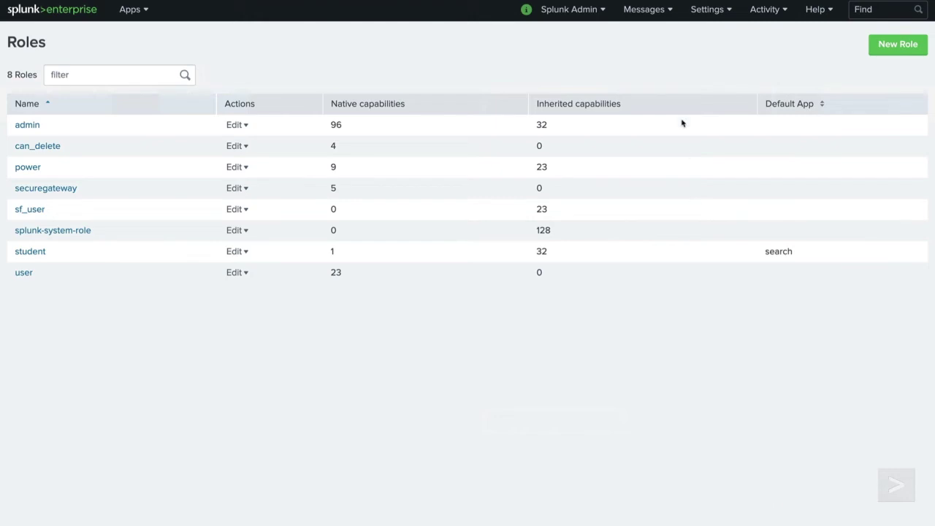
left_click(708, 9)
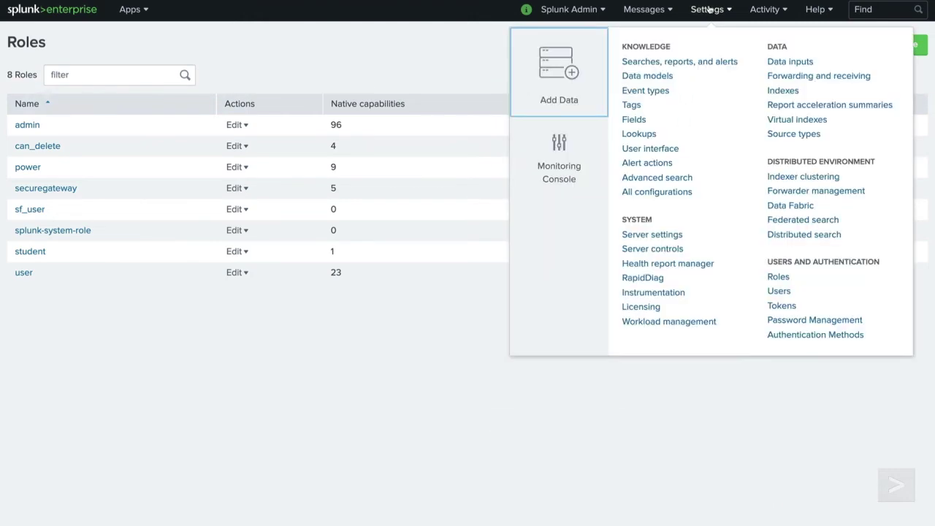
left_click(784, 291)
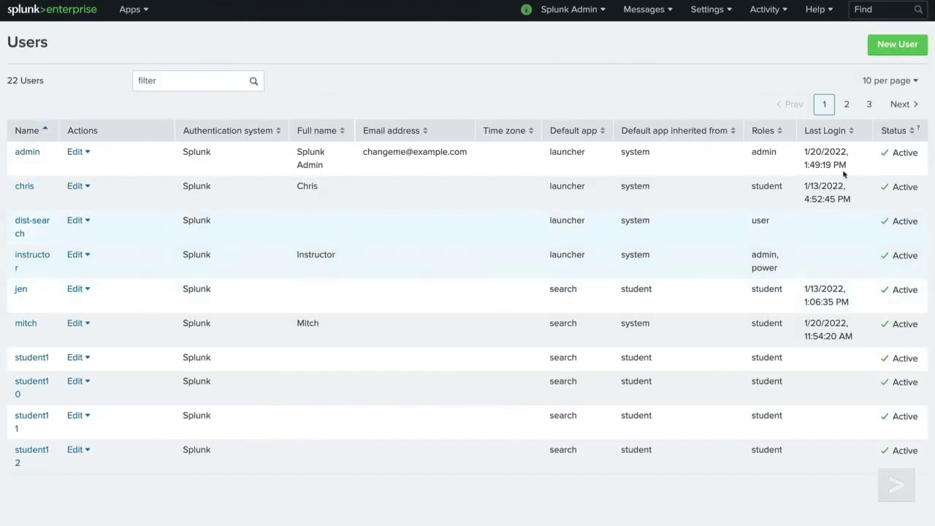
Start a new user named sf_user_01 and enter and confirm its password
left_click(895, 42)
left_click(679, 87)
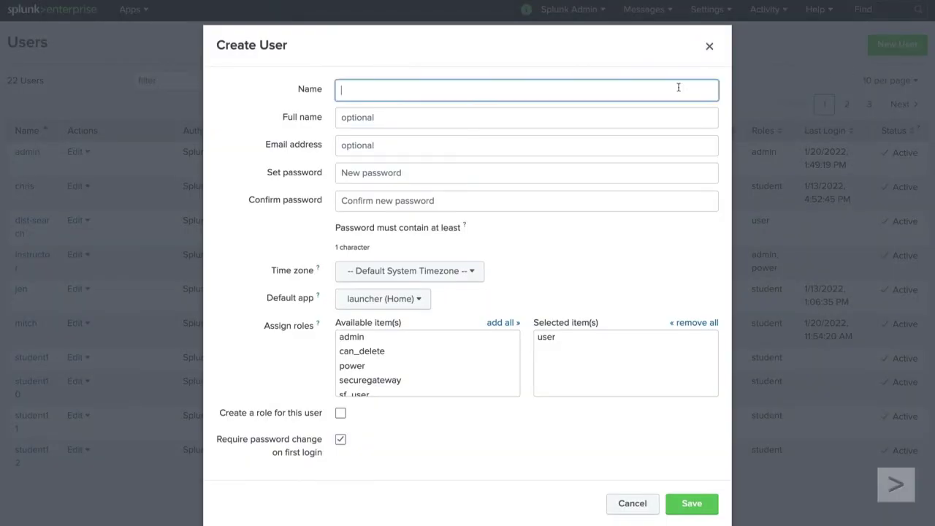
type("sf_user_01")
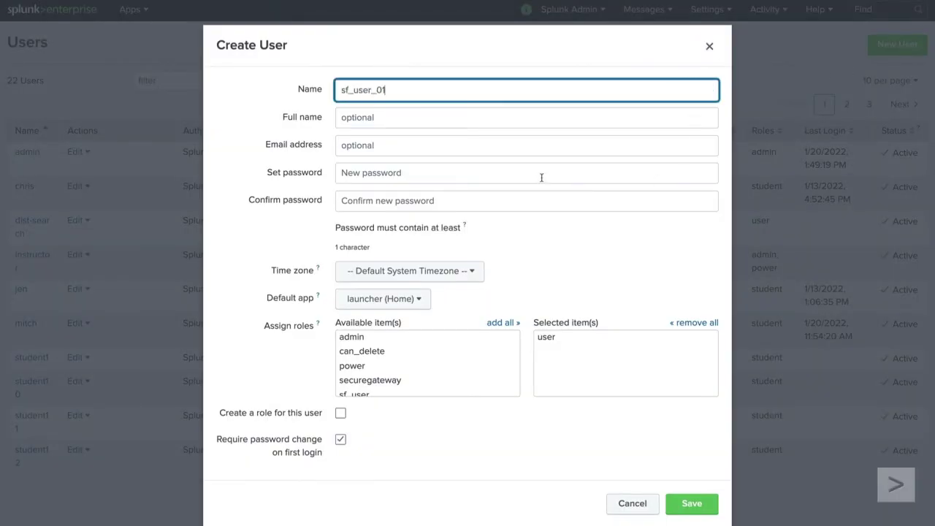
left_click(541, 175)
type("changeme")
left_click(535, 207)
type("changeme")
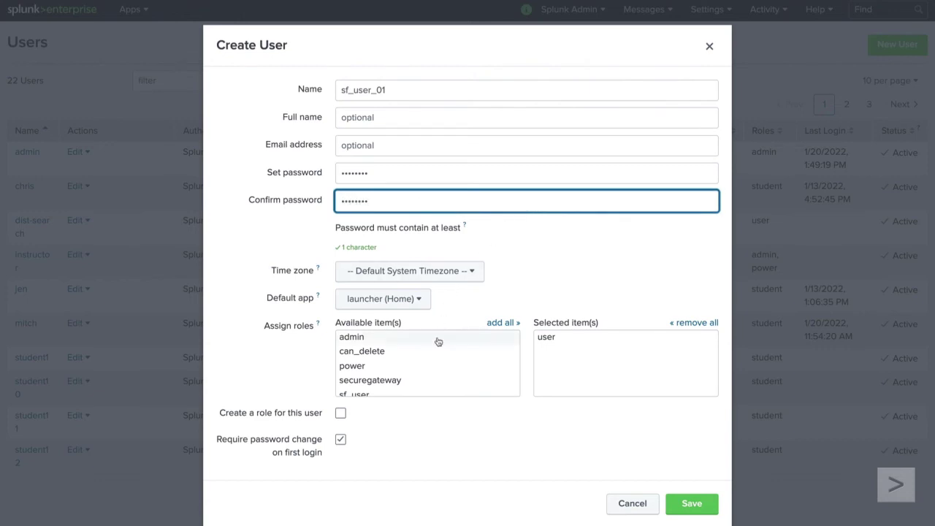
Give the user only the sf_user role, no forced password change, and save
scroll(436, 360, "down", 2)
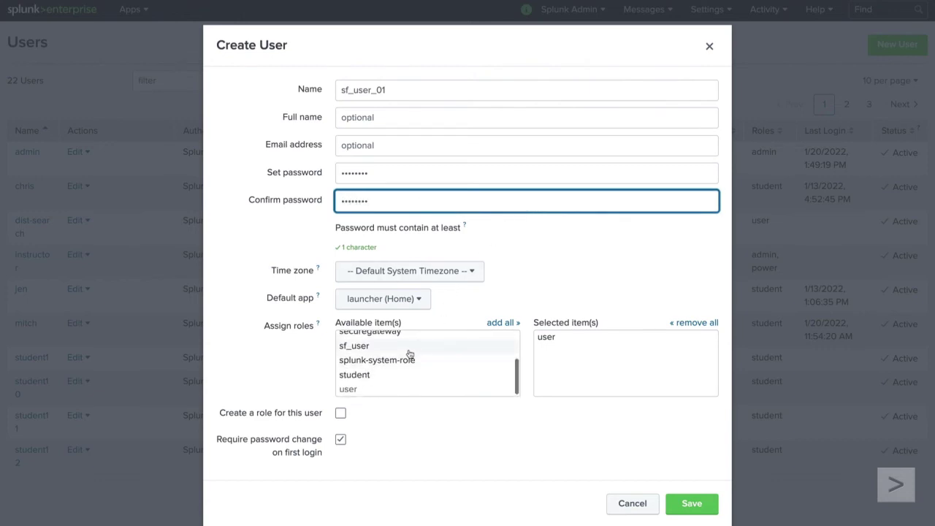
left_click(409, 346)
left_click(560, 353)
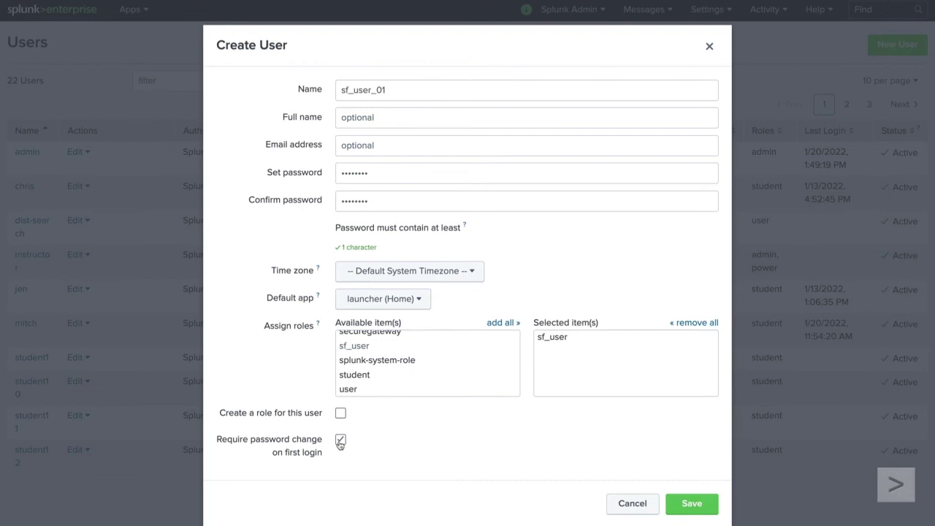
left_click(340, 440)
left_click(712, 503)
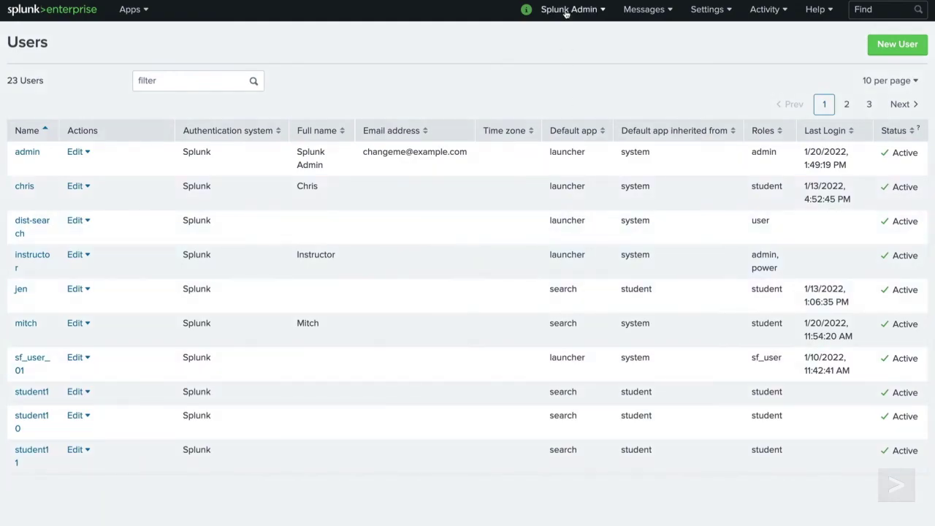
Log out of admin and sign in as sf_user_01 with its password
left_click(568, 10)
left_click(557, 76)
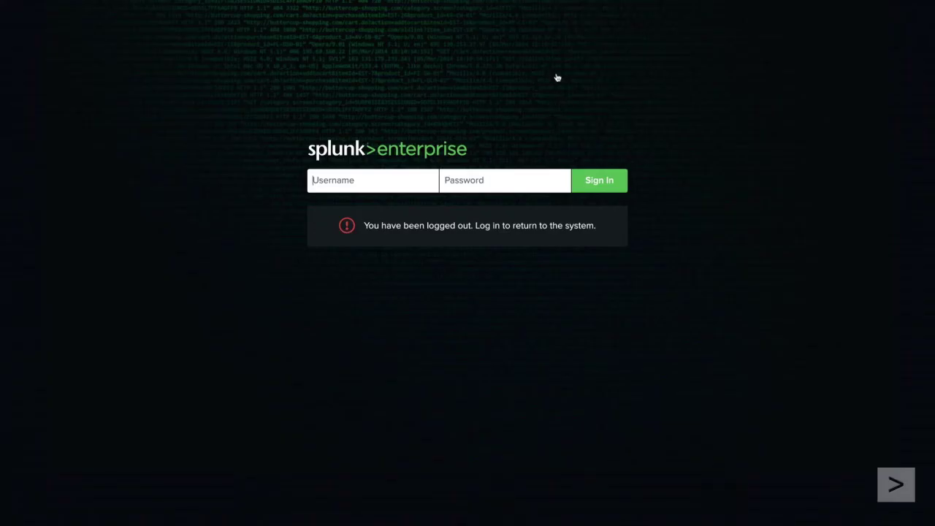
left_click(395, 181)
type("sf_user_01")
left_click(458, 181)
type("********")
left_click(582, 187)
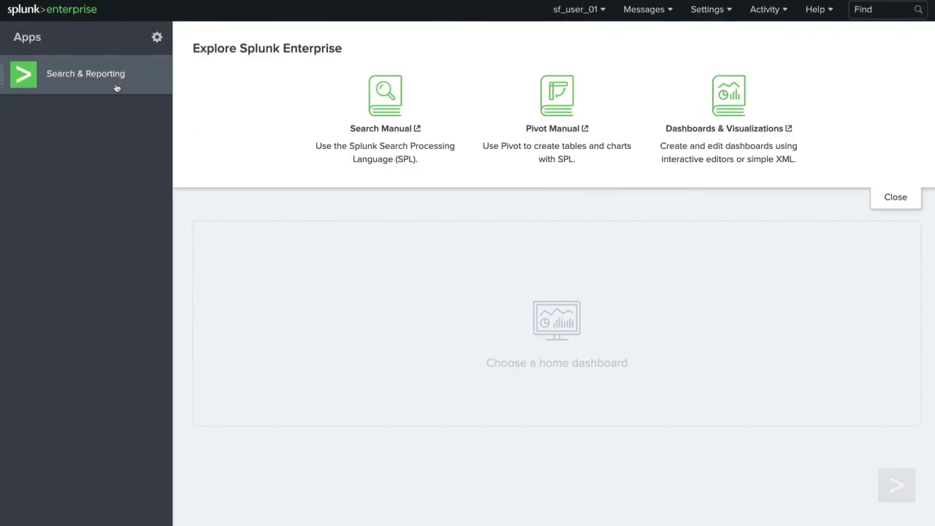
left_click(116, 87)
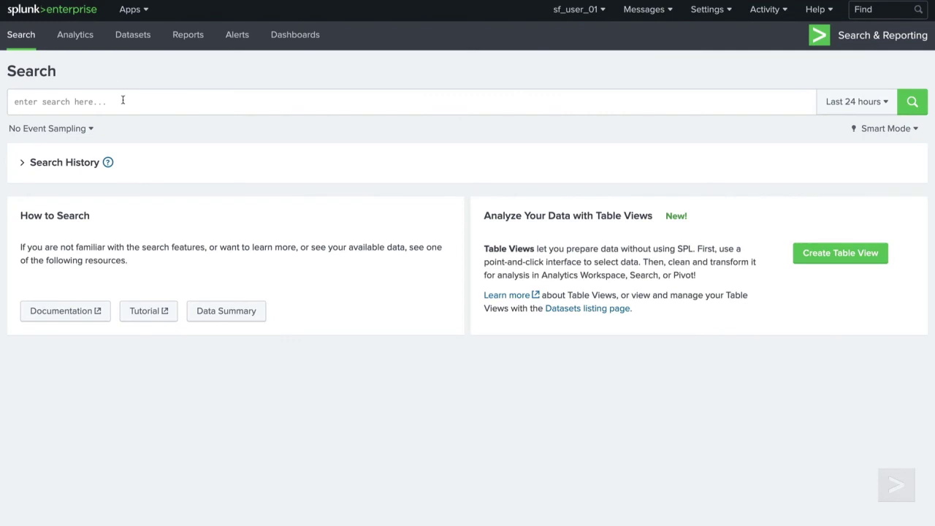
Run index=web as sf_user_01: 6,687 events, with host values only www1 and www2
left_click(121, 99)
type("index=web")
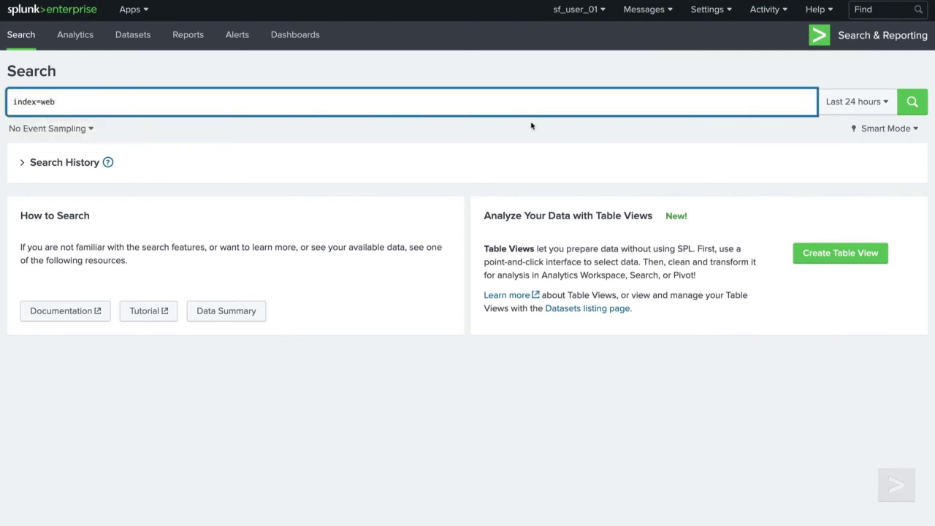
left_click(906, 109)
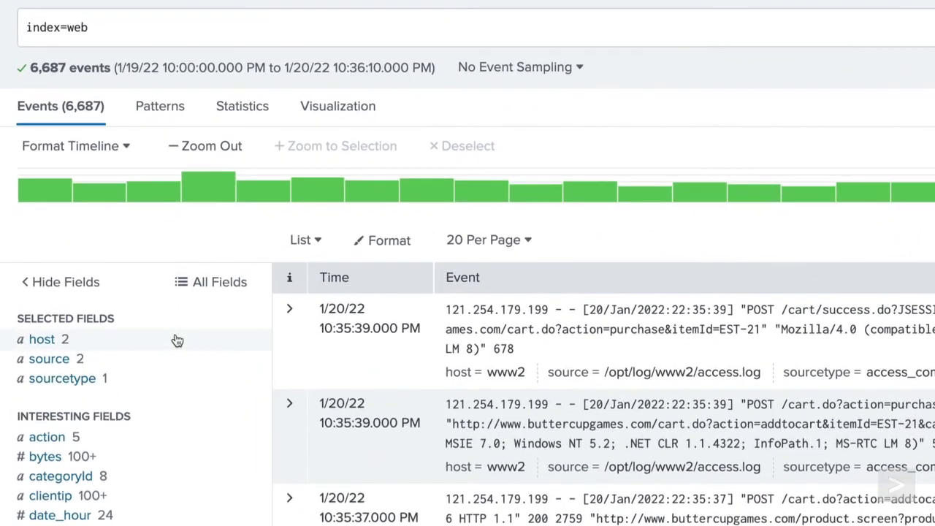
left_click(177, 340)
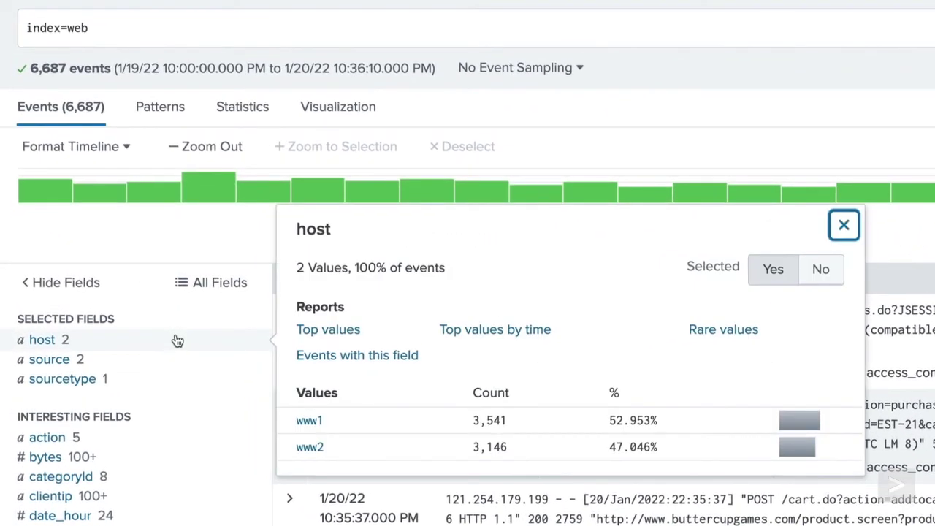